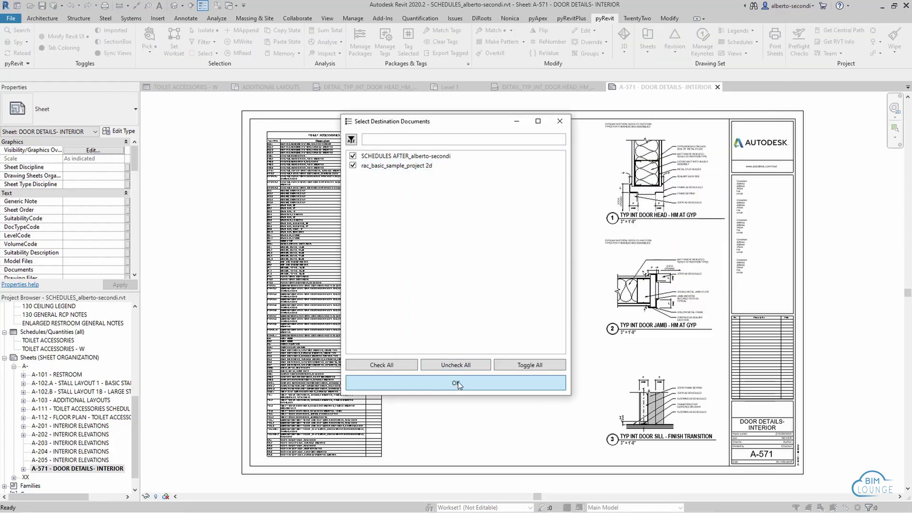
- Copy sheet A-571 DOOR DETAILS- INTERIOR to SCHEDULES AFTER and rac_basic_sample_project 2d, confirming the copy
click(458, 381)
click(526, 260)
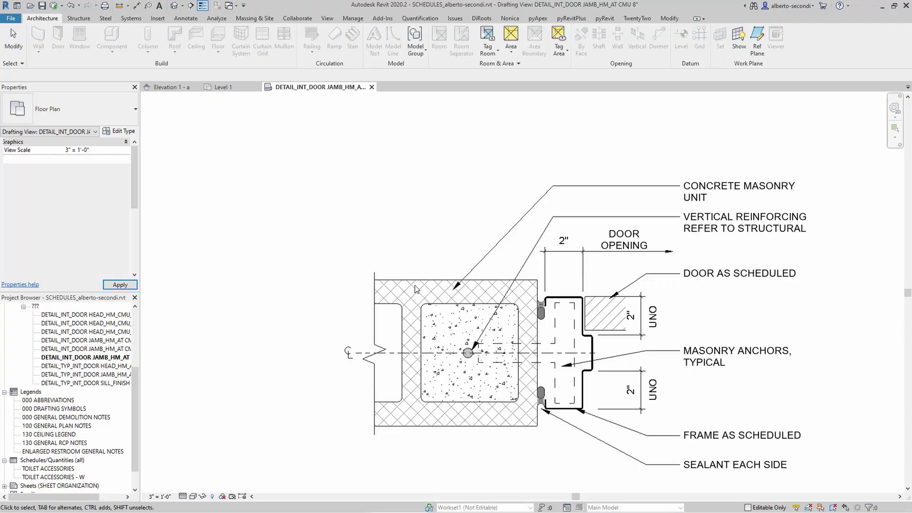
- Edit the CMU-Top masonry detail family and load it into rac_basic_sample_project.rvt
click(414, 286)
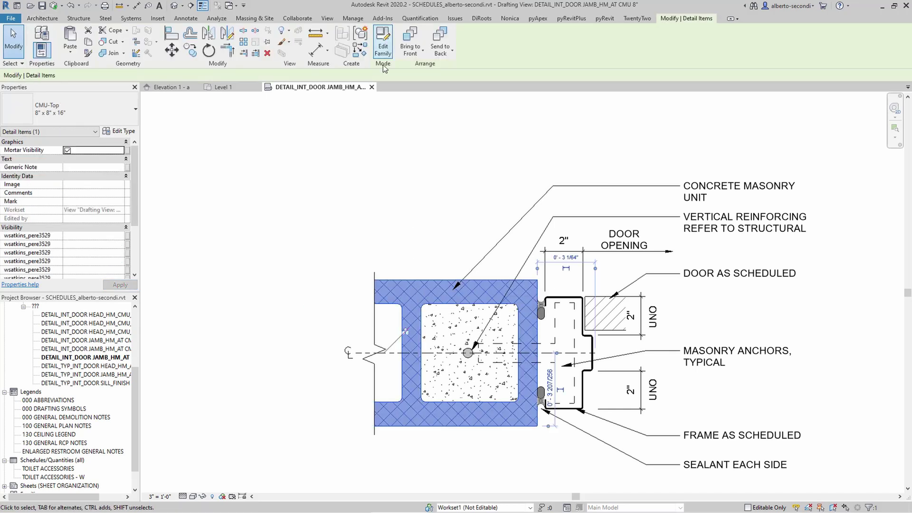
click(382, 51)
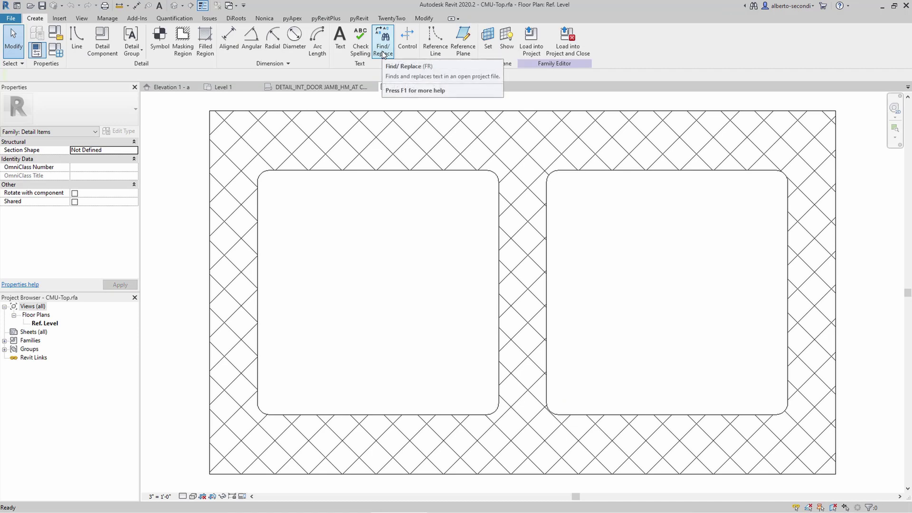
click(540, 49)
click(518, 141)
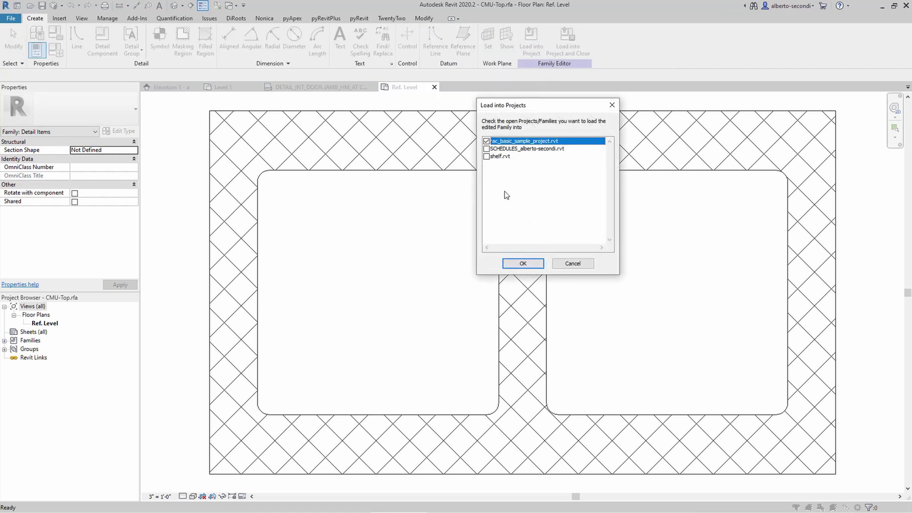
click(523, 266)
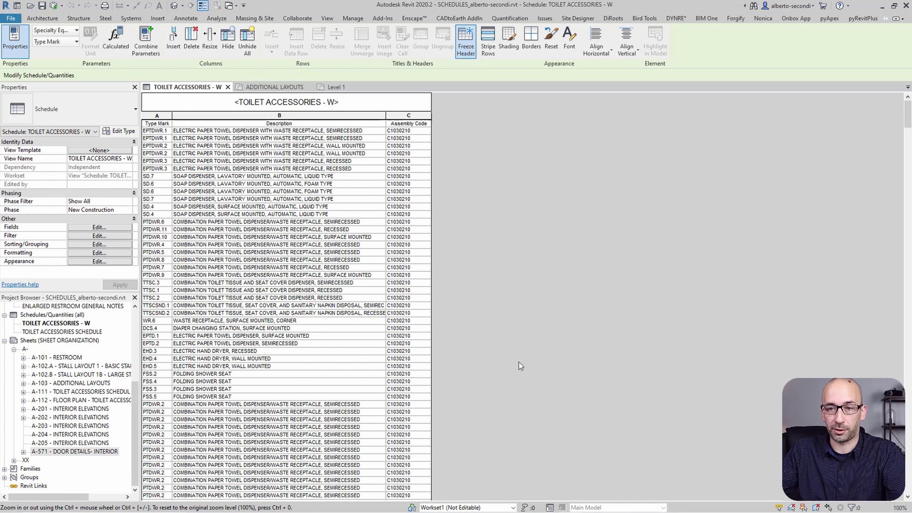
- Select the TOILET ACCESSORIES - W and TOILET ACCESSORIES SCHEDULE schedules in the Project Browser
scroll(53, 335, up, 1)
click(53, 332)
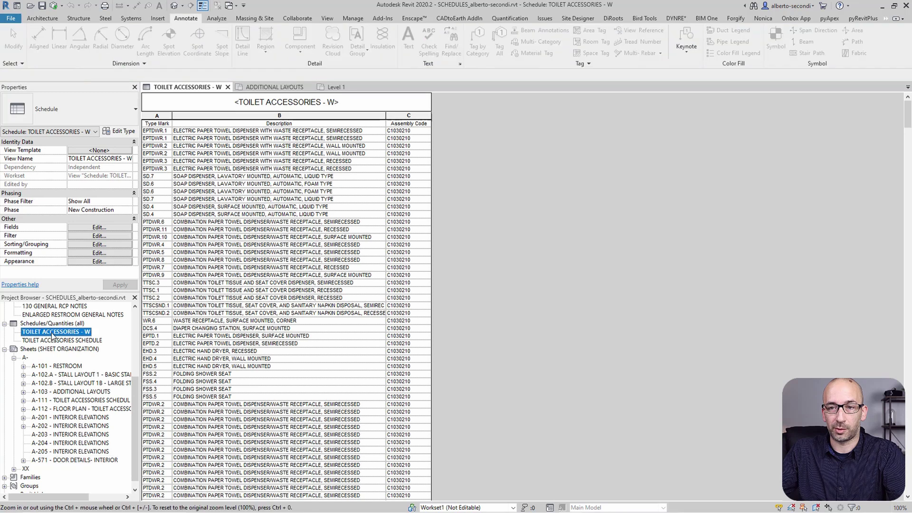
ctrl+click(71, 341)
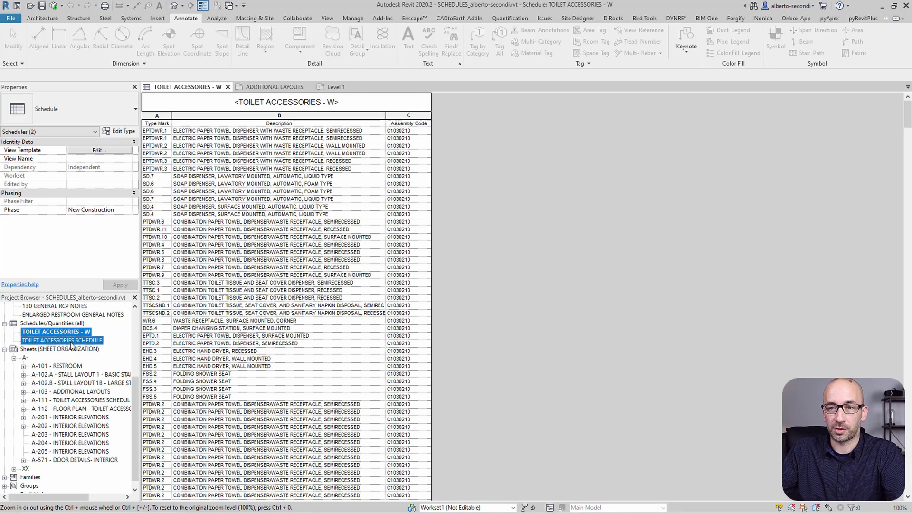
click(263, 87)
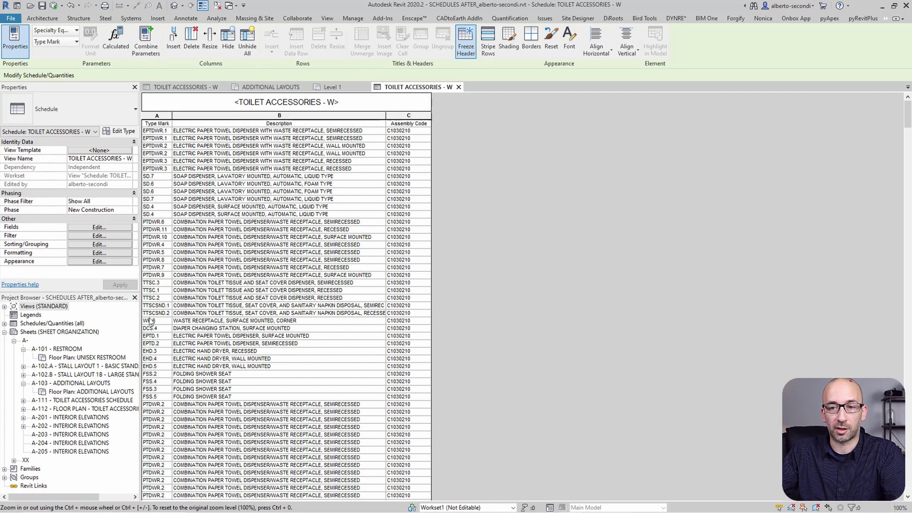
- Expand Schedules/Quantities in SCHEDULES AFTER to confirm both toilet accessories schedules are listed
click(4, 324)
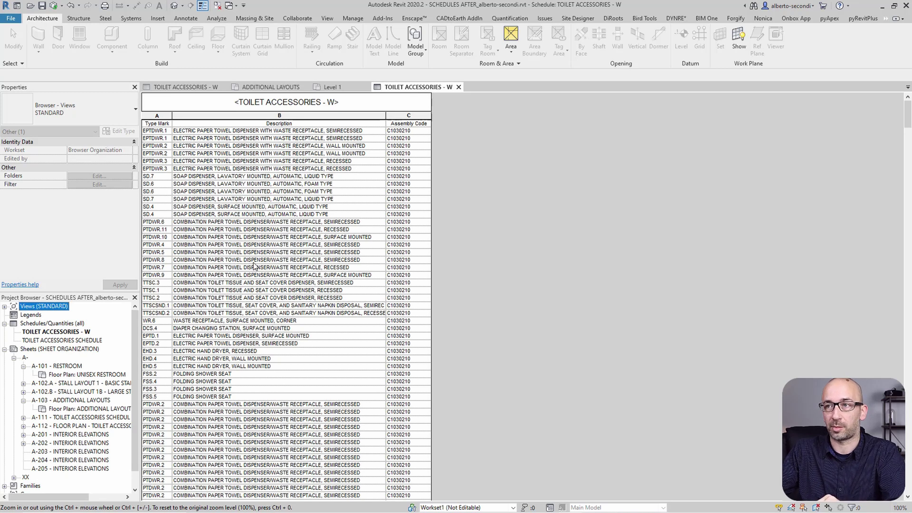
click(335, 87)
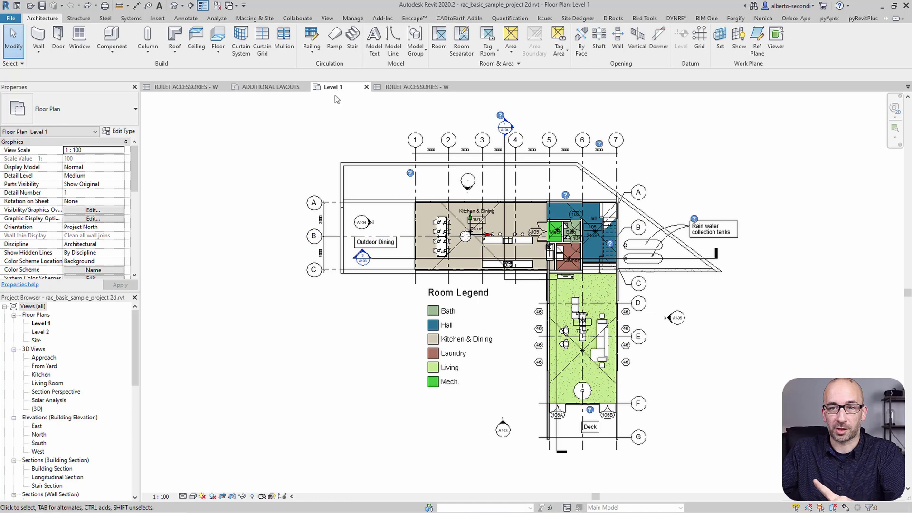
- Paste both toilet accessories schedules into rac_basic_sample_project 2d, keeping its existing types
key(ctrl+v)
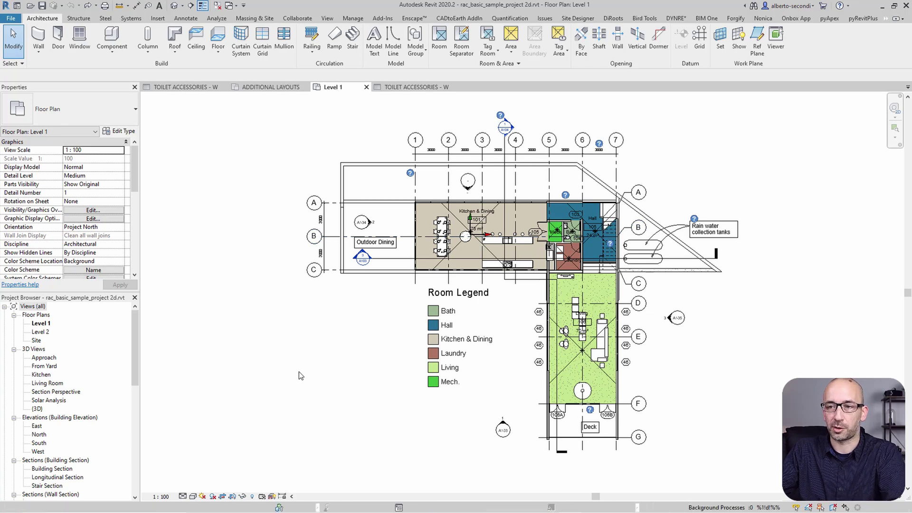
click(480, 301)
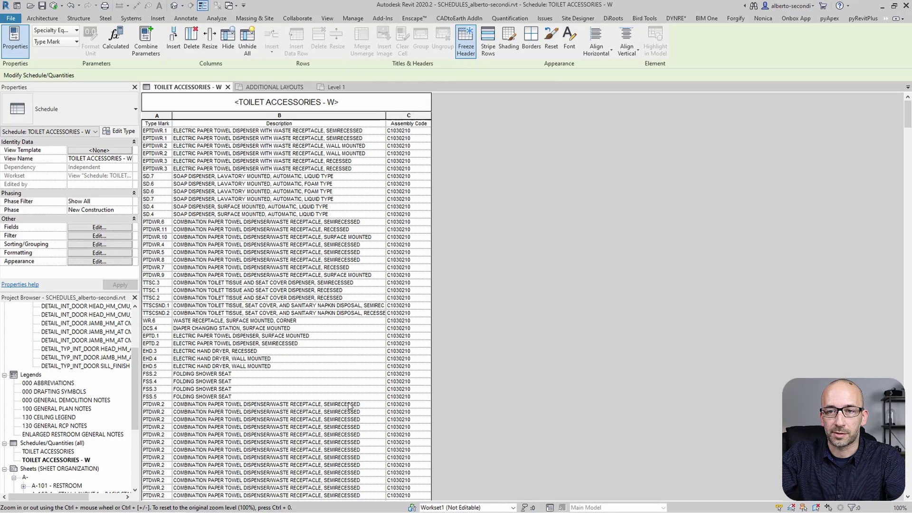
- Select the nine door detail drafting views and copy them to the clipboard
click(85, 417)
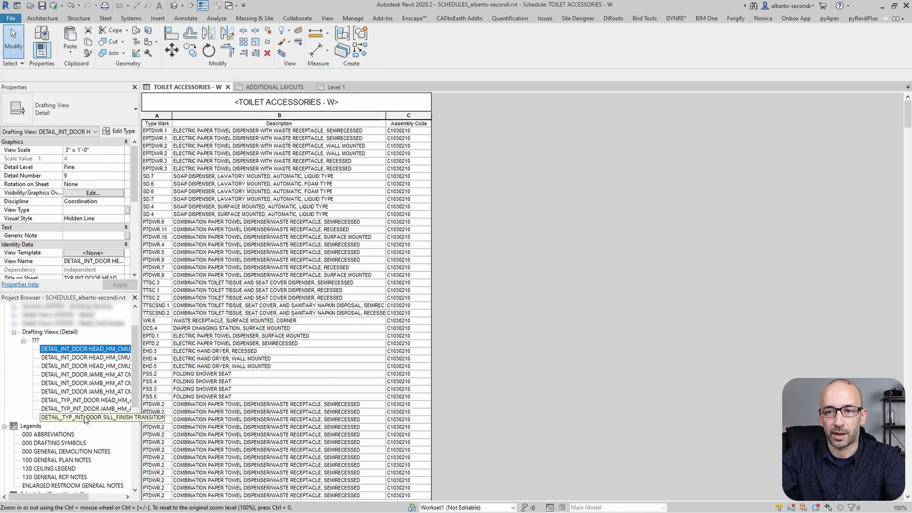
shift+click(86, 349)
right_click(87, 382)
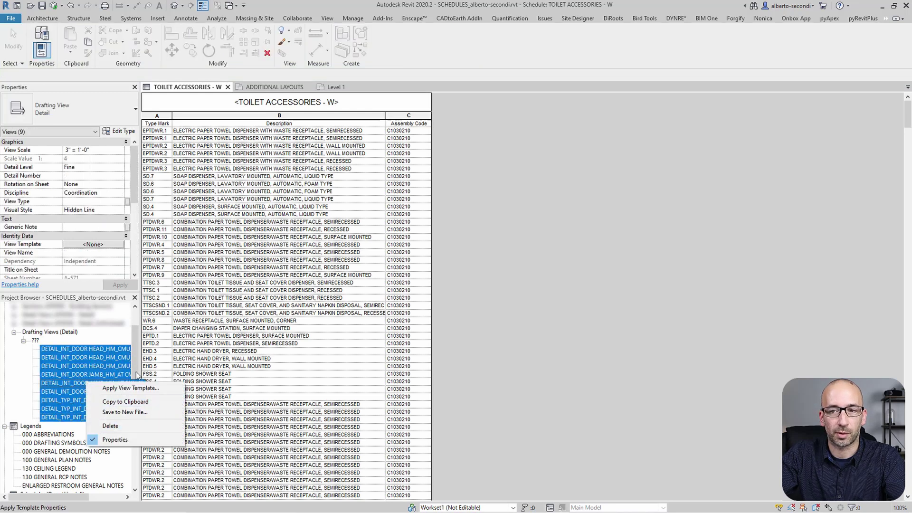
click(125, 401)
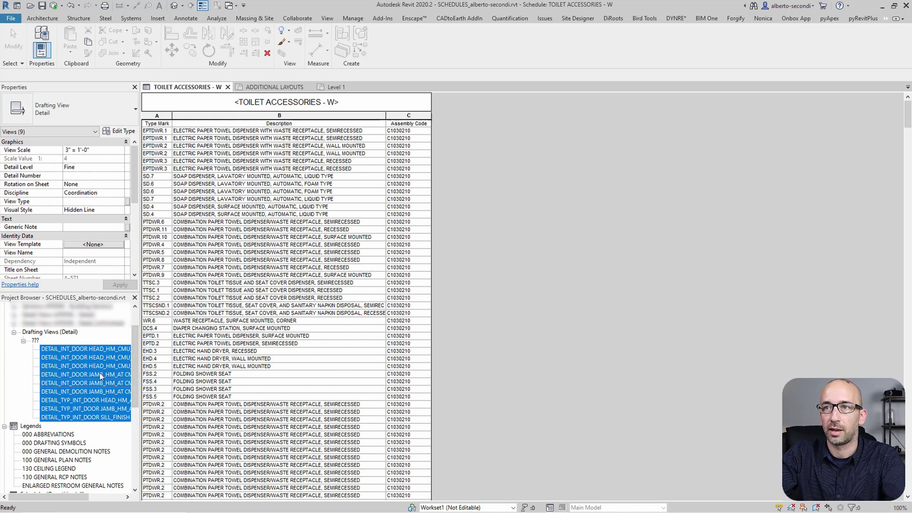
- Paste the drafting views into SCHEDULES AFTER, keeping its existing Poche material
click(260, 89)
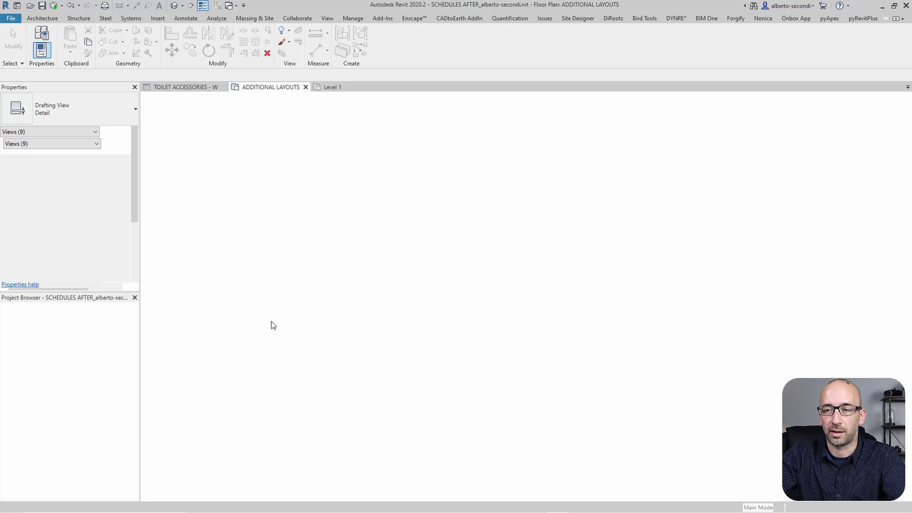
key(ctrl+v)
click(292, 335)
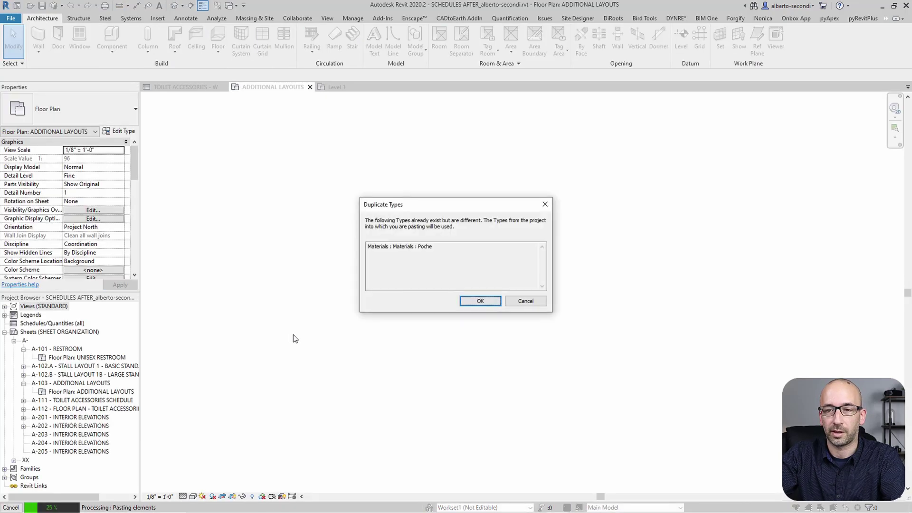
click(477, 301)
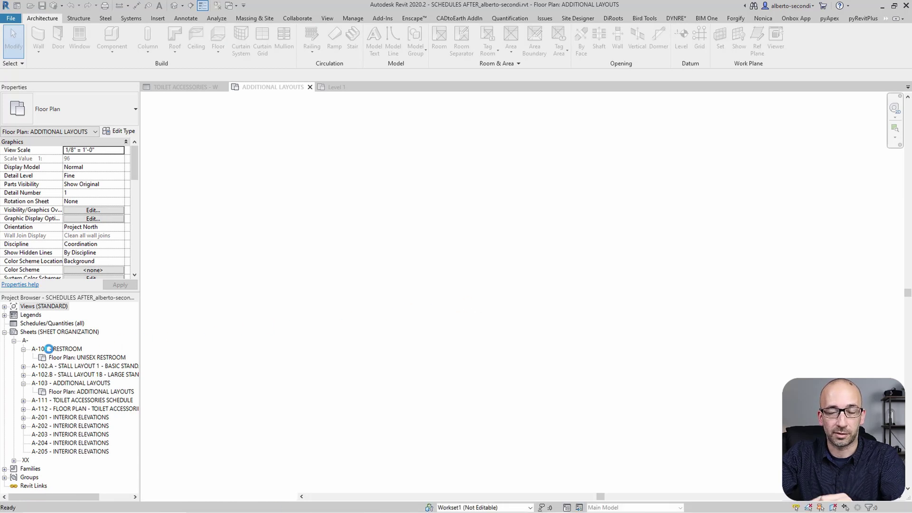
- Expand Drafting Views in SCHEDULES AFTER and open one of the pasted door details
click(6, 307)
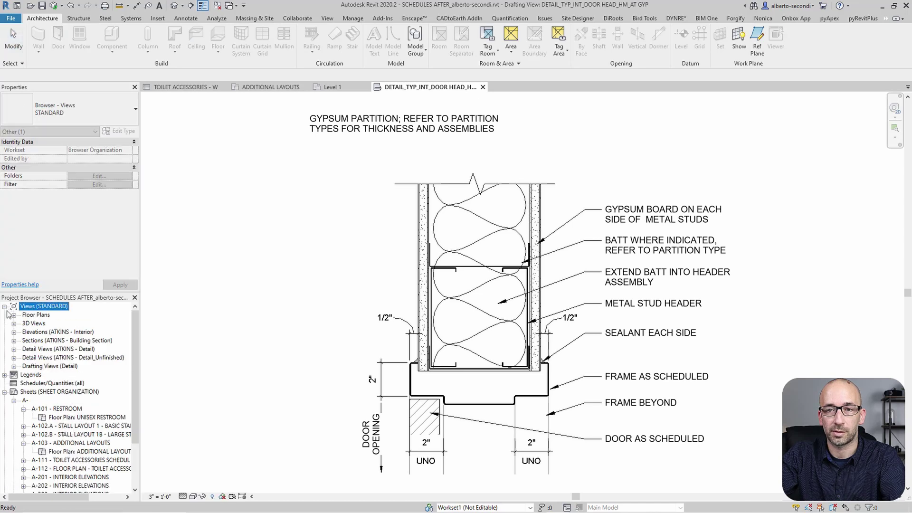
click(14, 366)
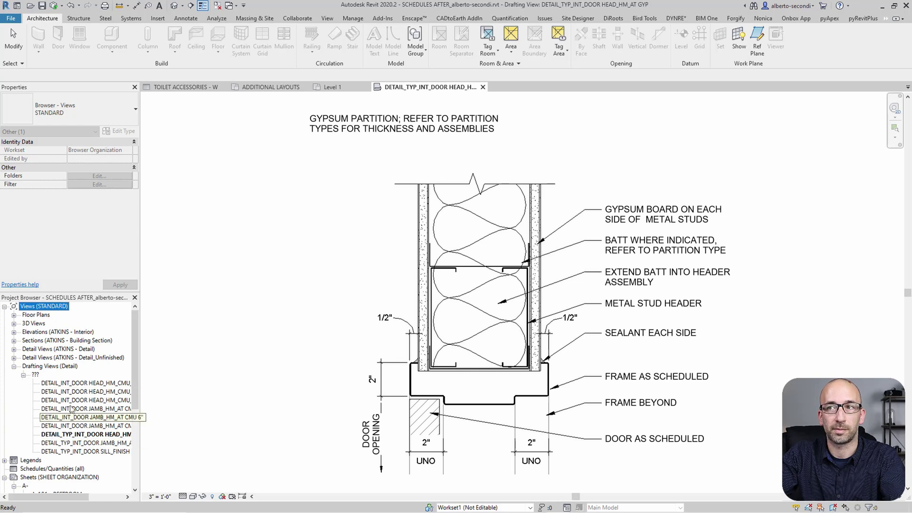
double_click(119, 434)
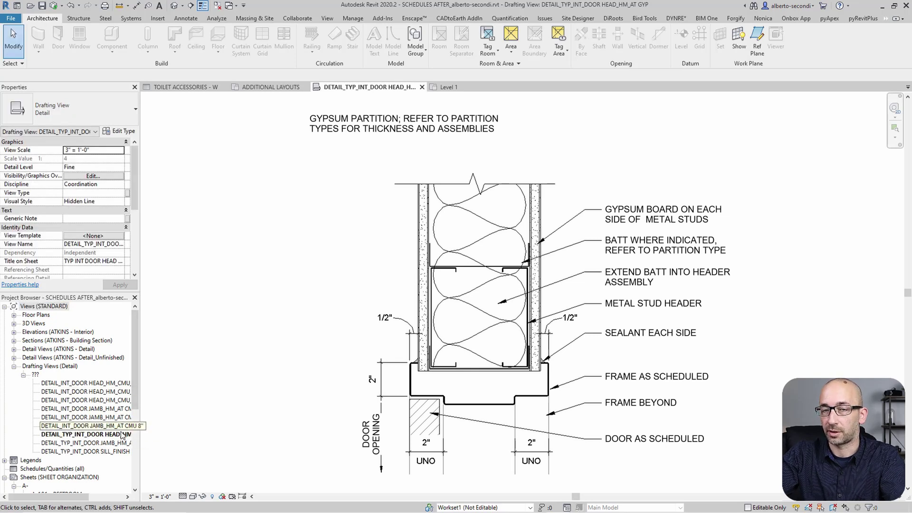
- Paste the nine drafting views into rac_basic_sample_project 2d, keeping existing types
click(449, 88)
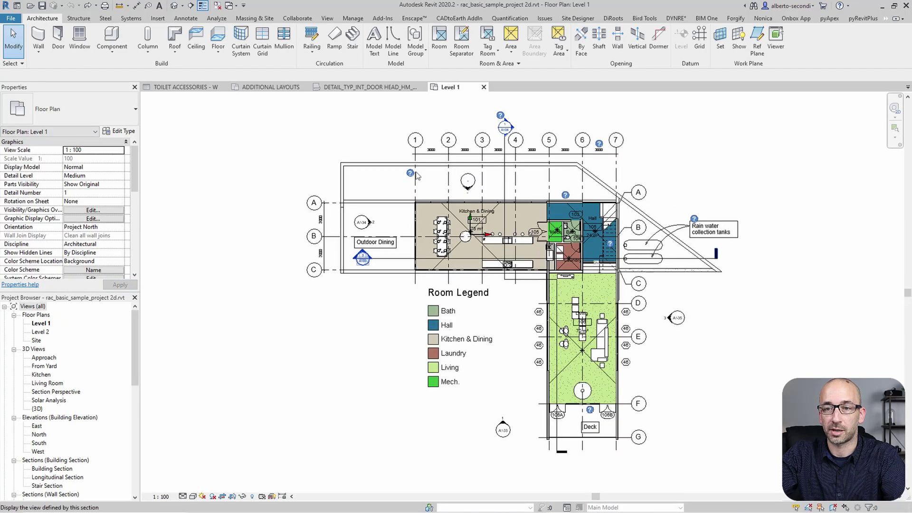
key(ctrl+v)
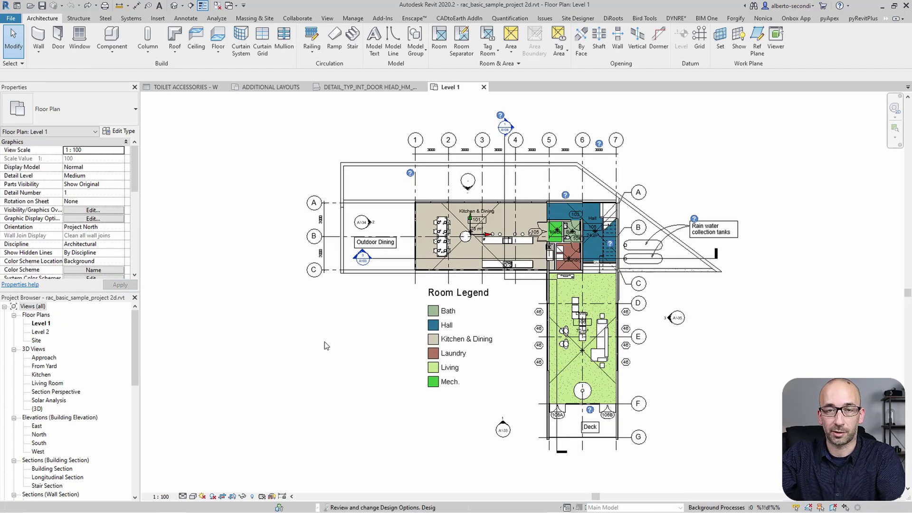
click(480, 301)
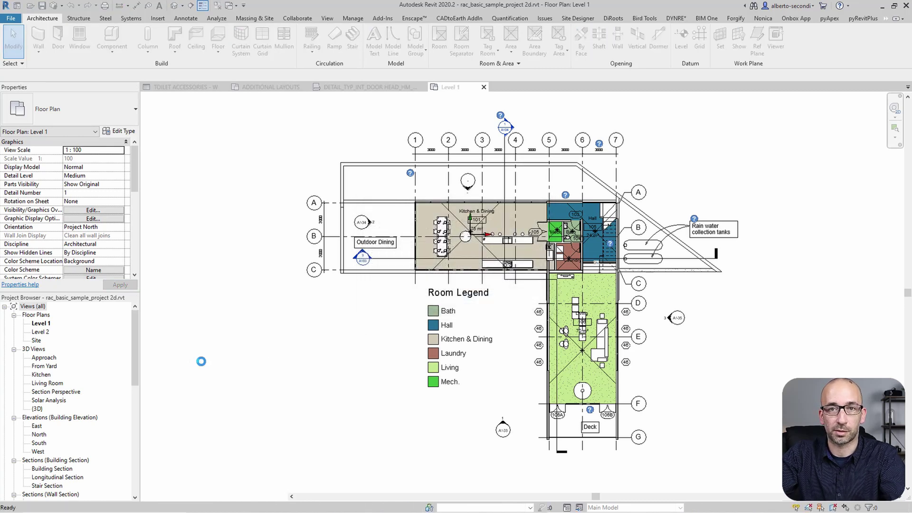
drag(137, 354, 133, 426)
click(109, 376)
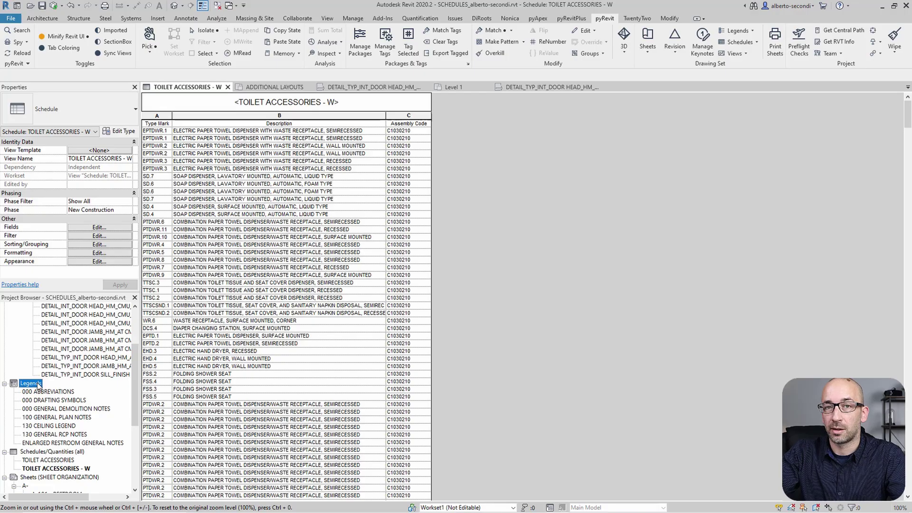
- Select the legends 000 ABBREVIATIONS through 130 CEILING LEGEND in the Project Browser
right_click(65, 393)
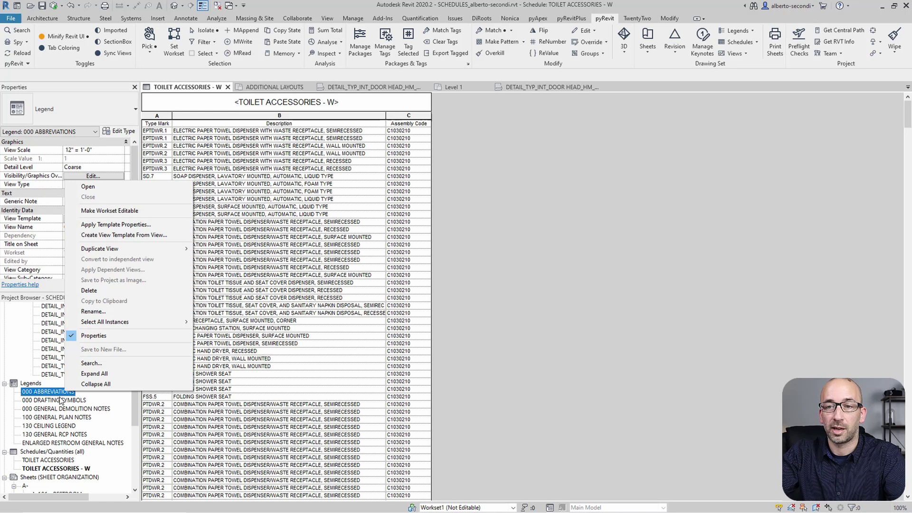
click(65, 393)
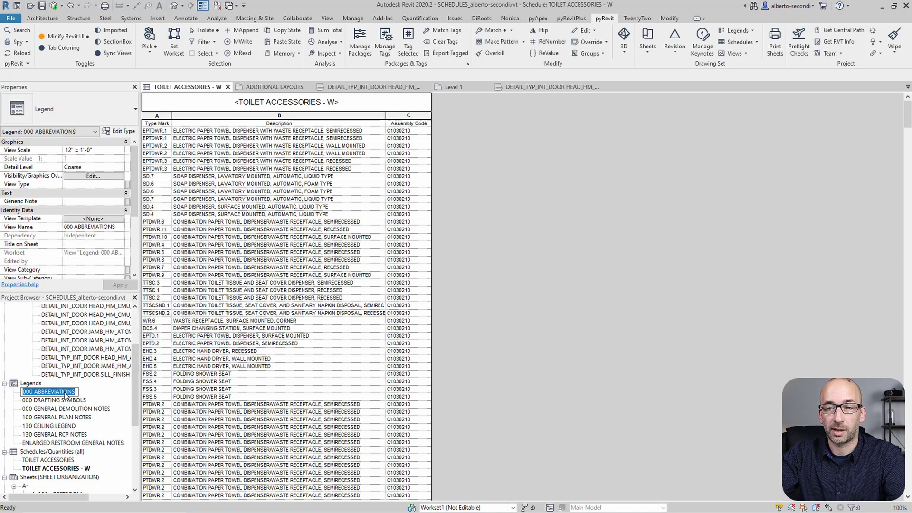
key(Caps_Lock)
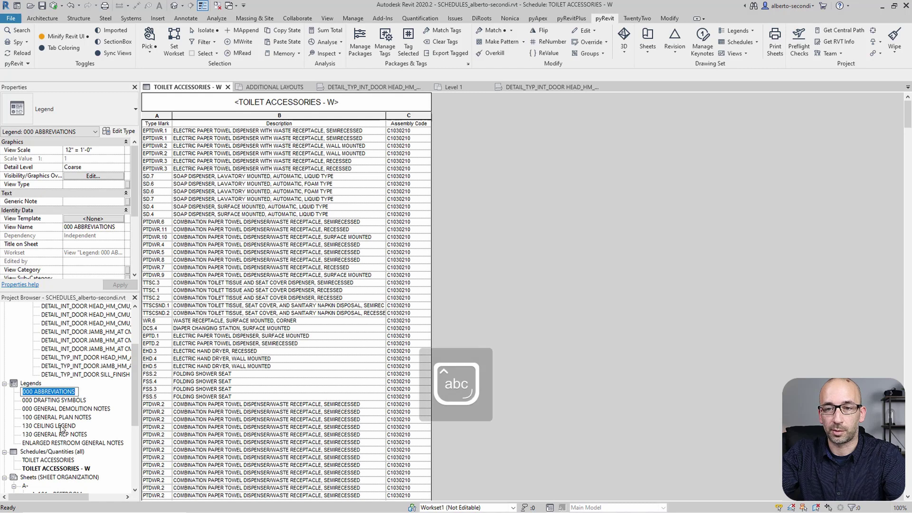
shift+click(62, 426)
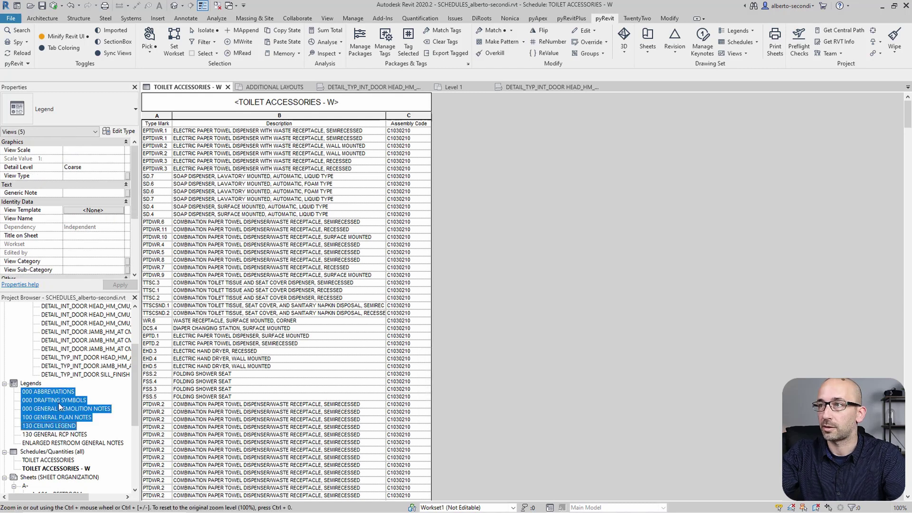
- Run pyRevit Copy Legends to Other Documents targeting SCHEDULES AFTER and rac_basic_sample_project 2d
click(744, 32)
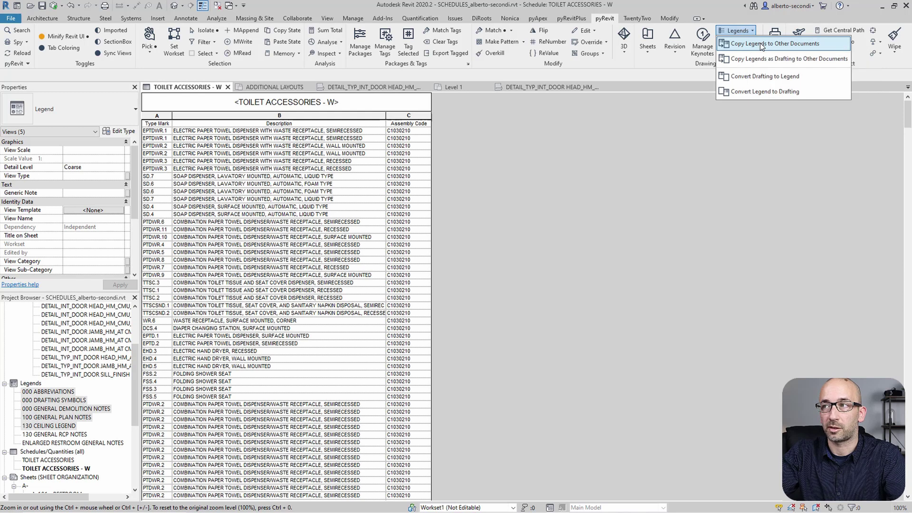
click(760, 44)
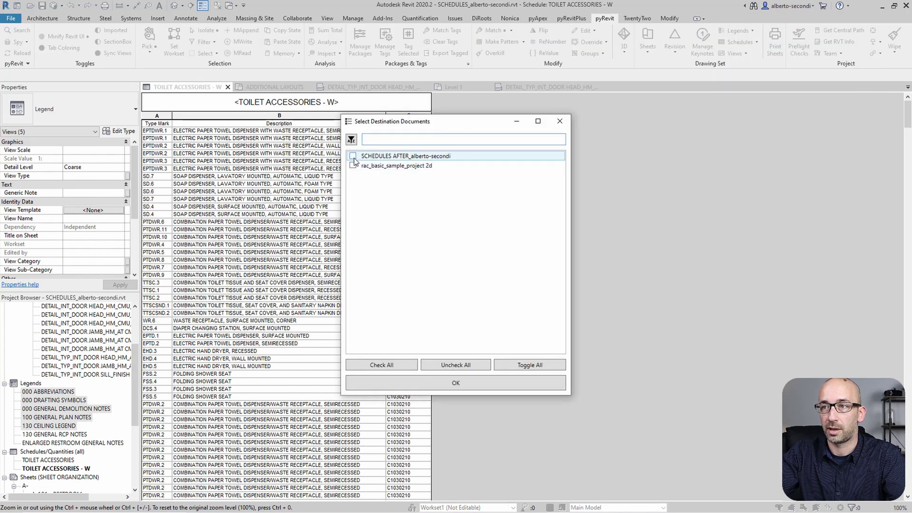
click(353, 157)
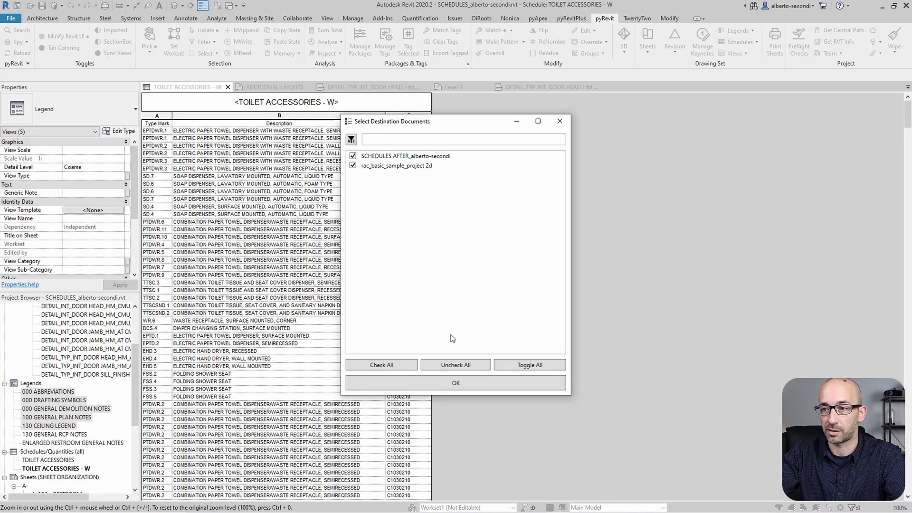
click(469, 381)
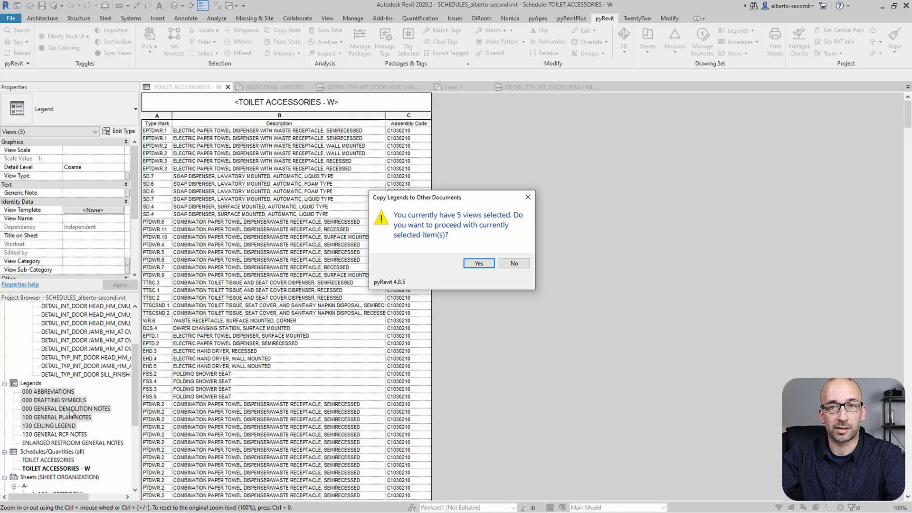
click(480, 264)
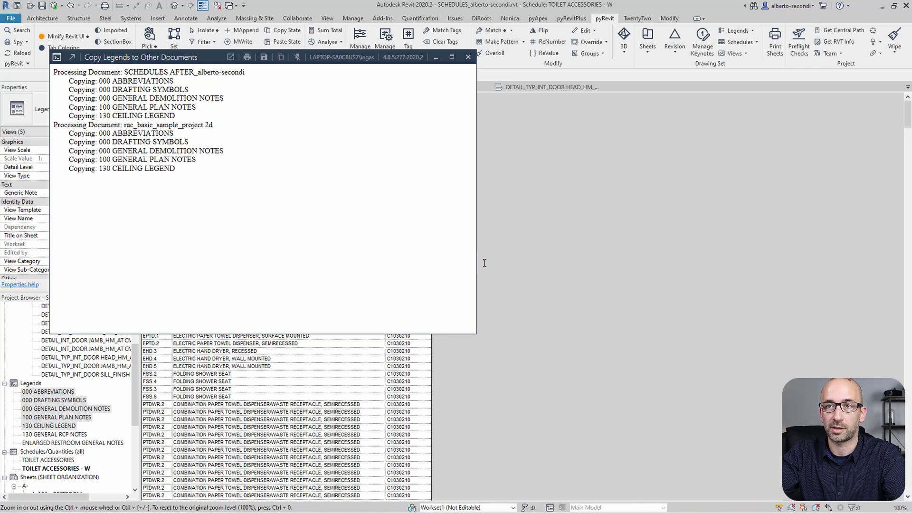
click(468, 58)
- Check SCHEDULES AFTER and rac_basic_sample_project 2d Project Browsers for the copied legends
click(282, 86)
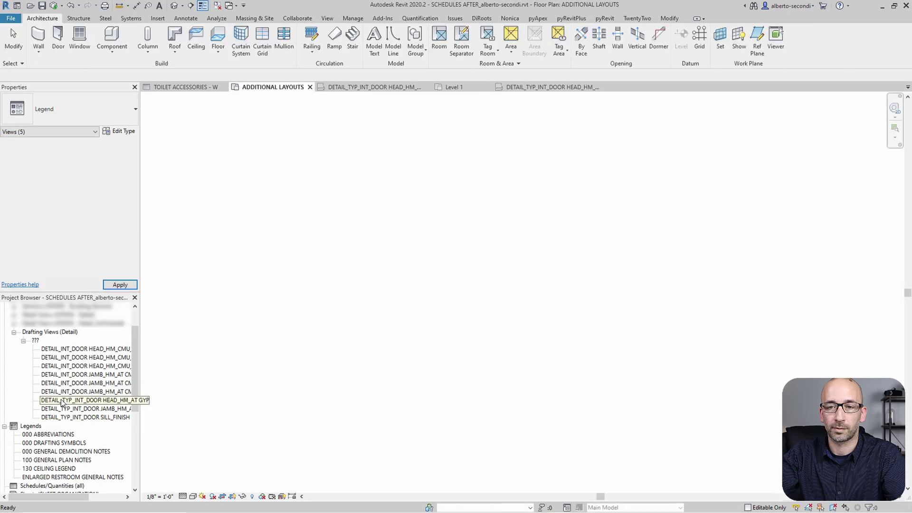
scroll(61, 403, down, 1)
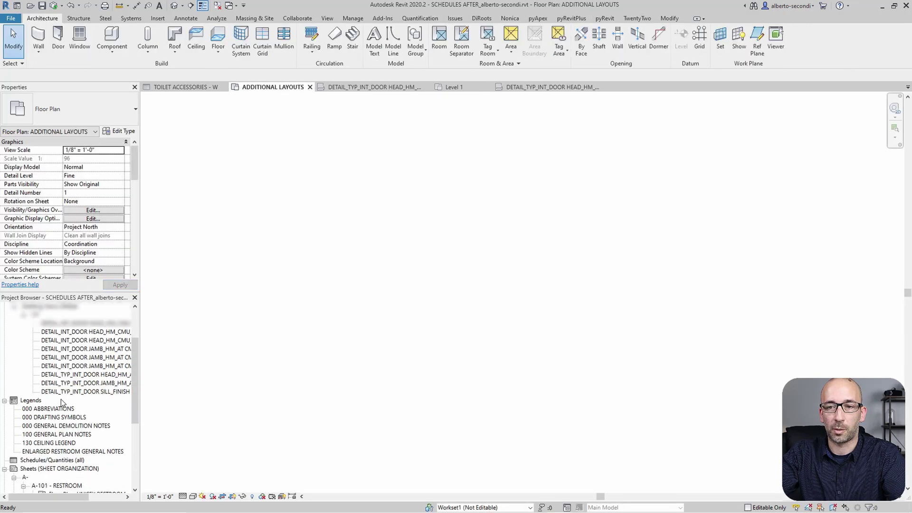
click(468, 88)
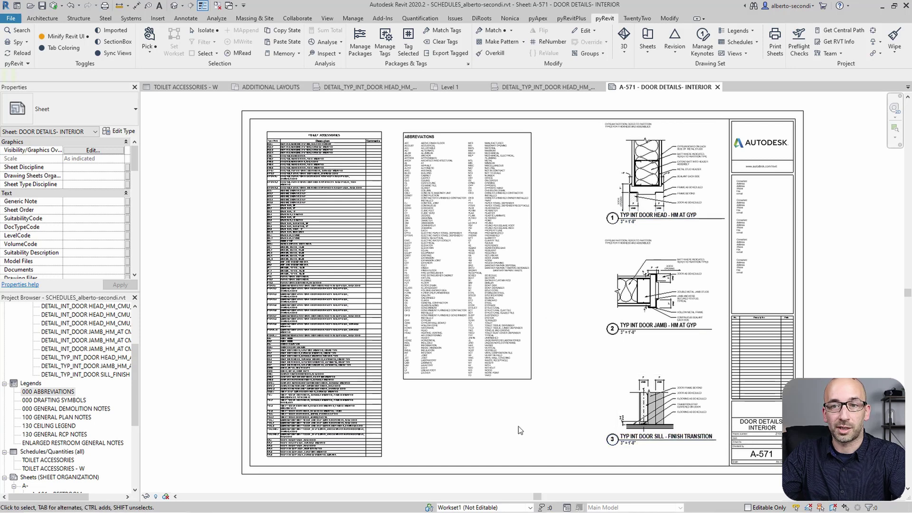
- Select sheet A-571 and target SCHEDULES AFTER and rac_basic_sample_project 2d for copying
drag(135, 403, 133, 455)
click(101, 468)
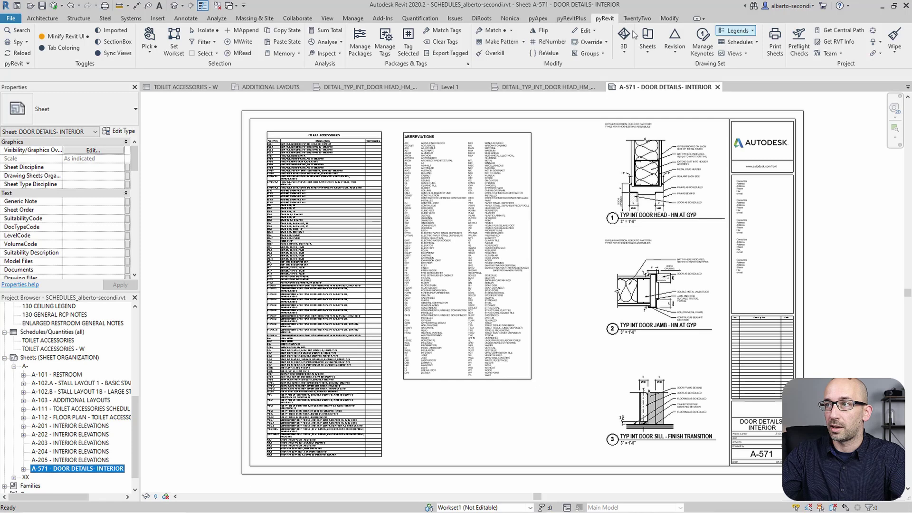
click(649, 54)
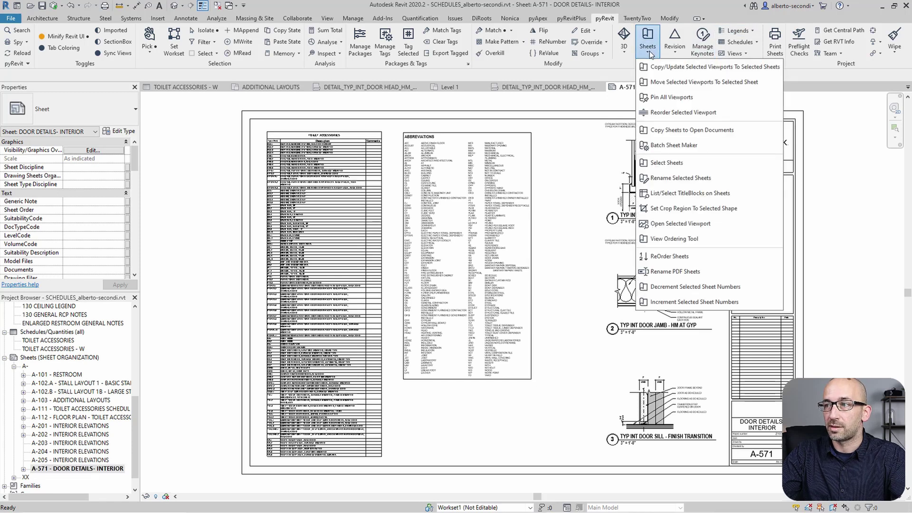
click(667, 132)
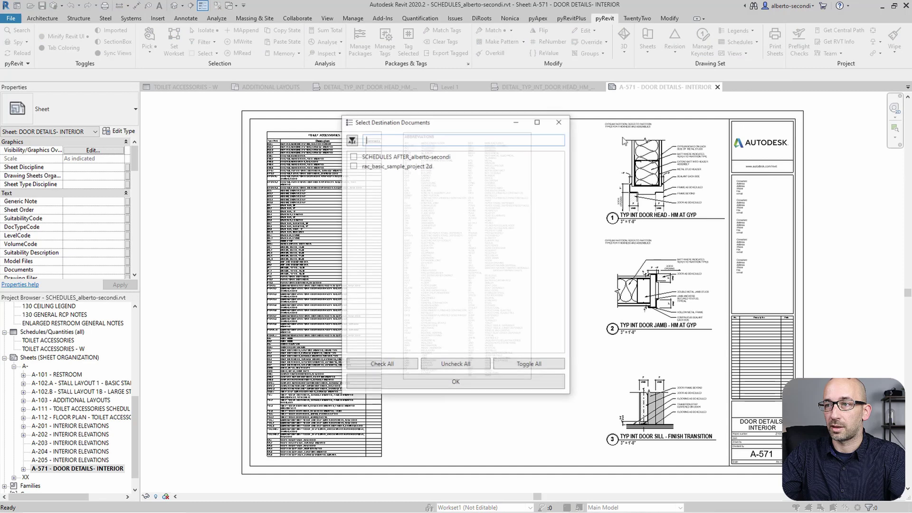
click(352, 156)
click(352, 166)
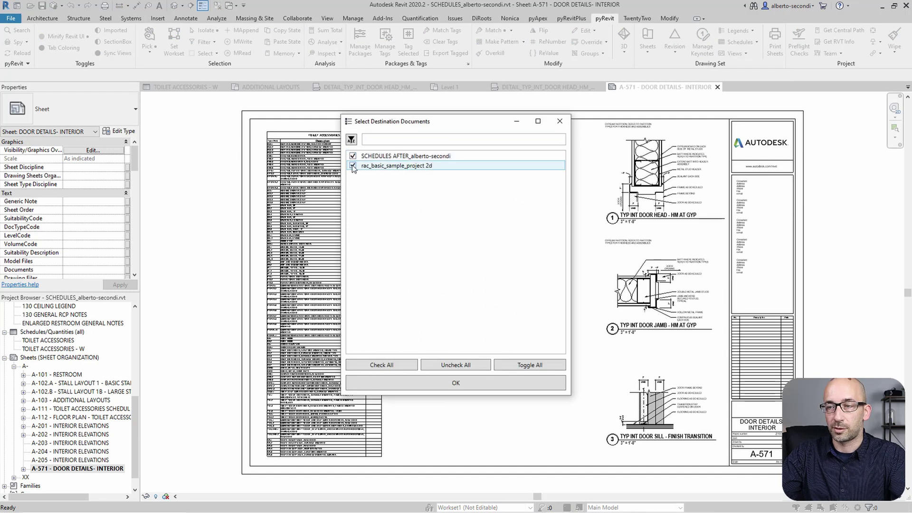
click(457, 383)
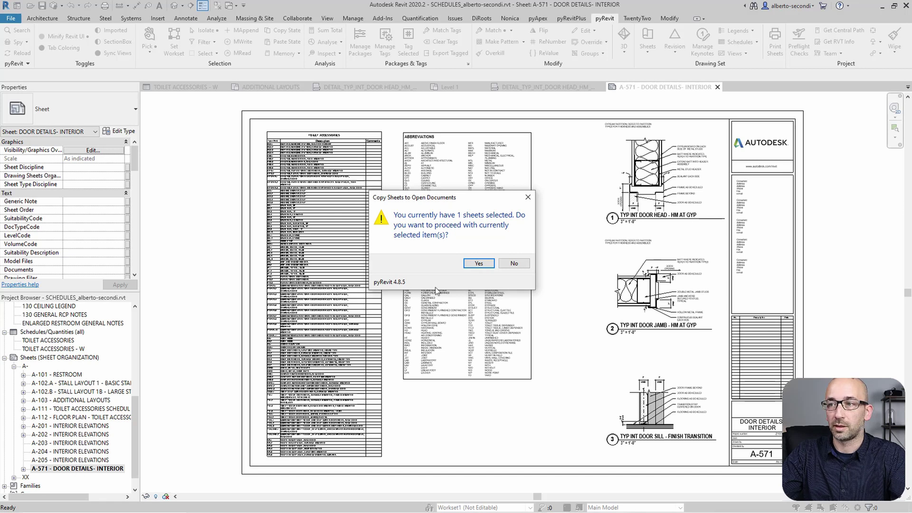
- Copy the sheet, including sheet revisions and updated contents of existing views
click(487, 264)
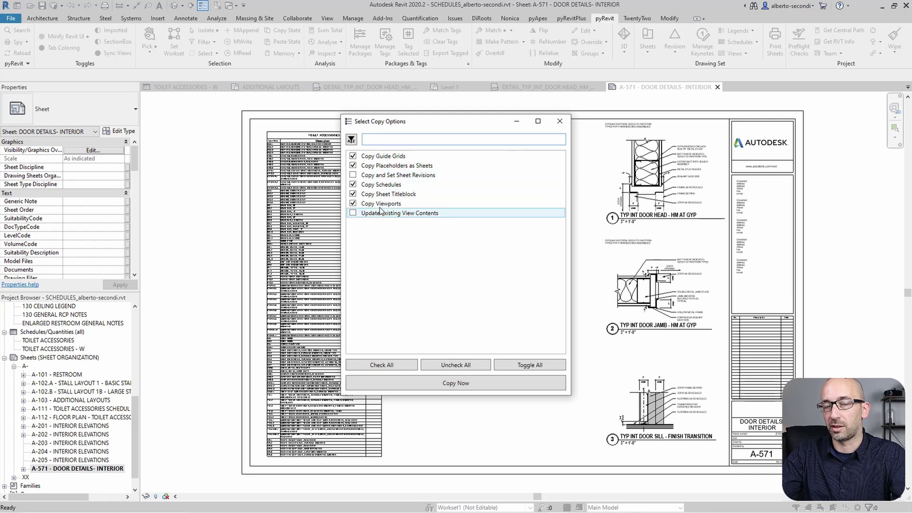
click(354, 213)
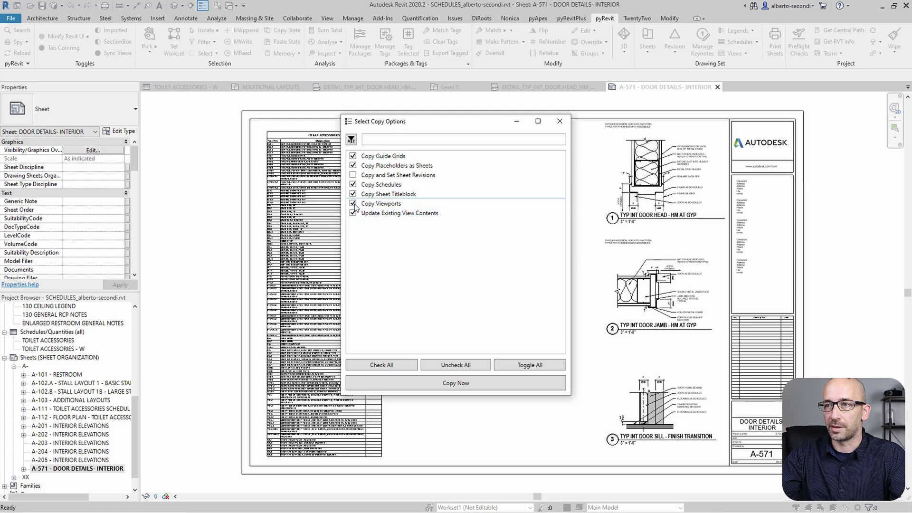
click(353, 175)
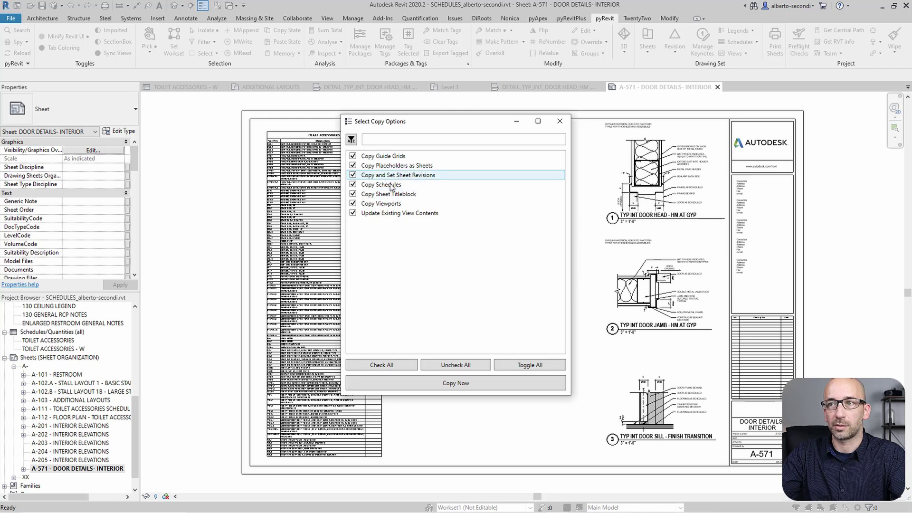
click(462, 383)
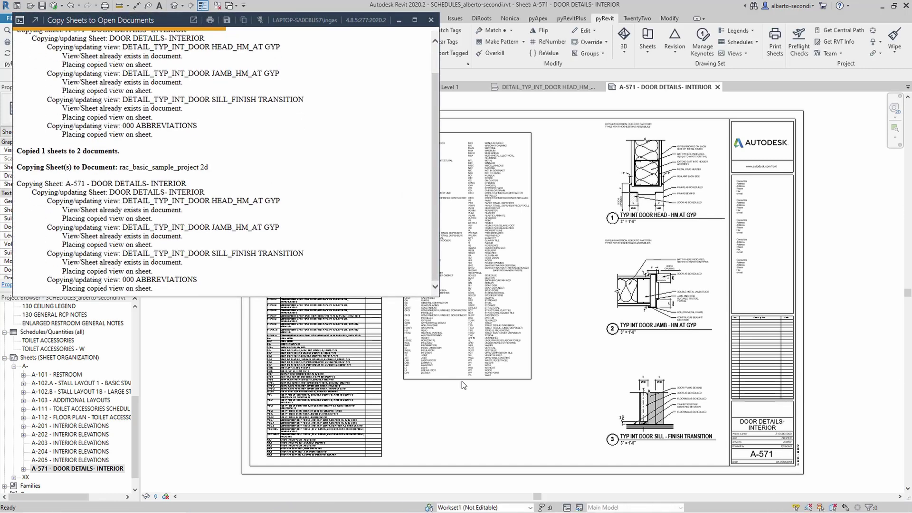
- Open the copied A-571 sheet in SCHEDULES AFTER and in rac_basic_sample_project 2d
click(274, 87)
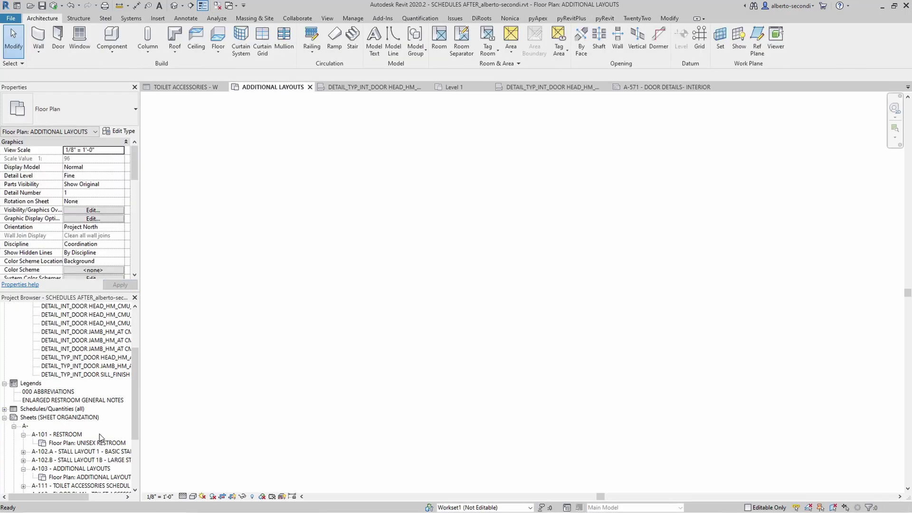
double_click(90, 452)
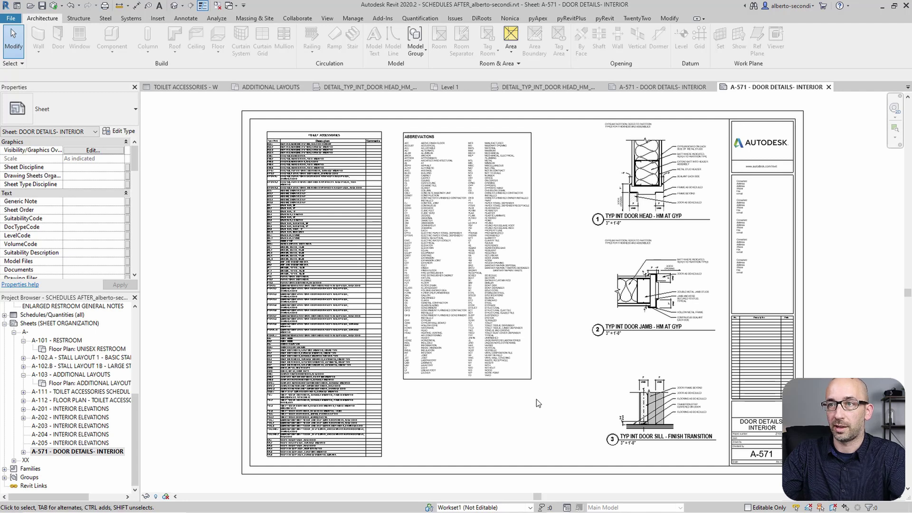
click(451, 87)
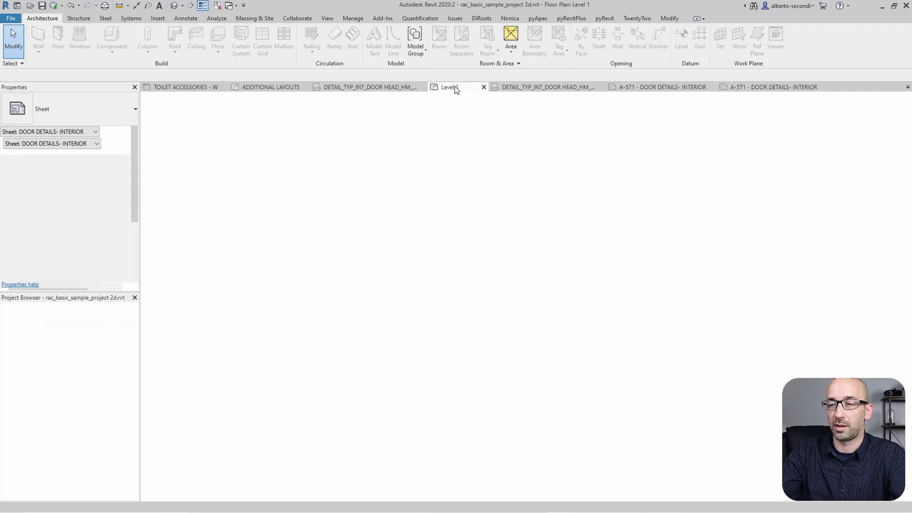
drag(135, 413, 134, 446)
click(44, 460)
double_click(44, 460)
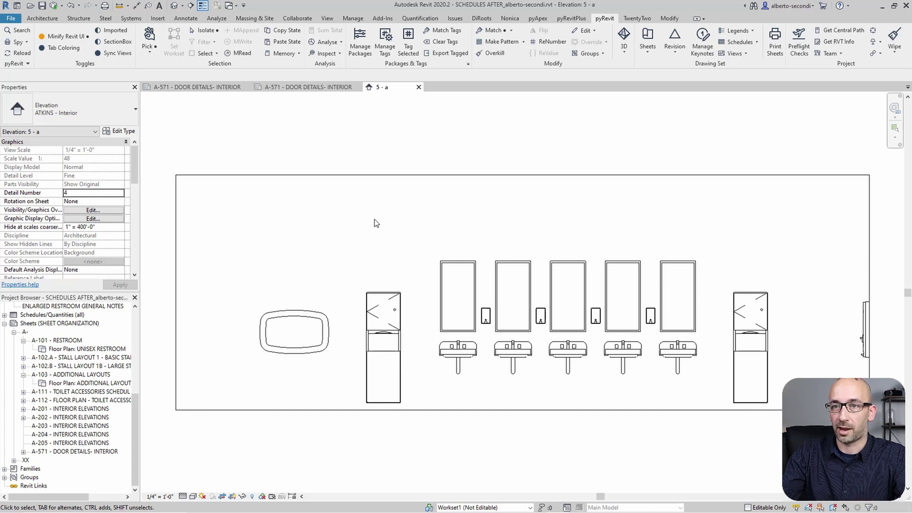
- Copy the 1/4" Interior Elevation template into SCHEDULES and rac_basic_sample_project 2d via pyRevit
scroll(67, 209, down, 3)
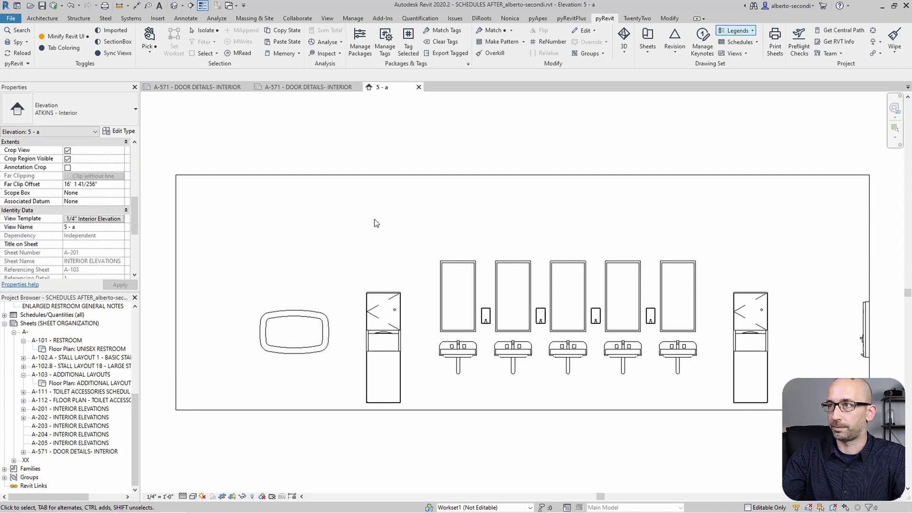
click(736, 53)
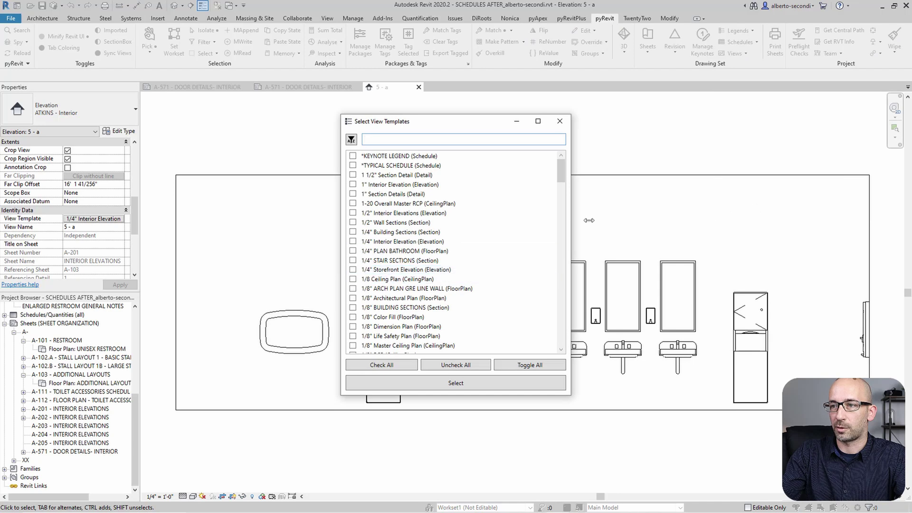
click(353, 242)
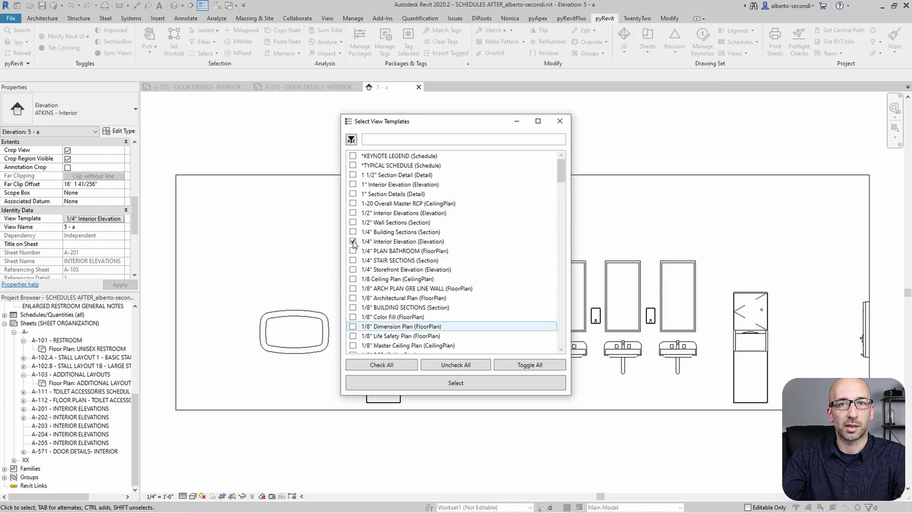
click(450, 386)
click(353, 156)
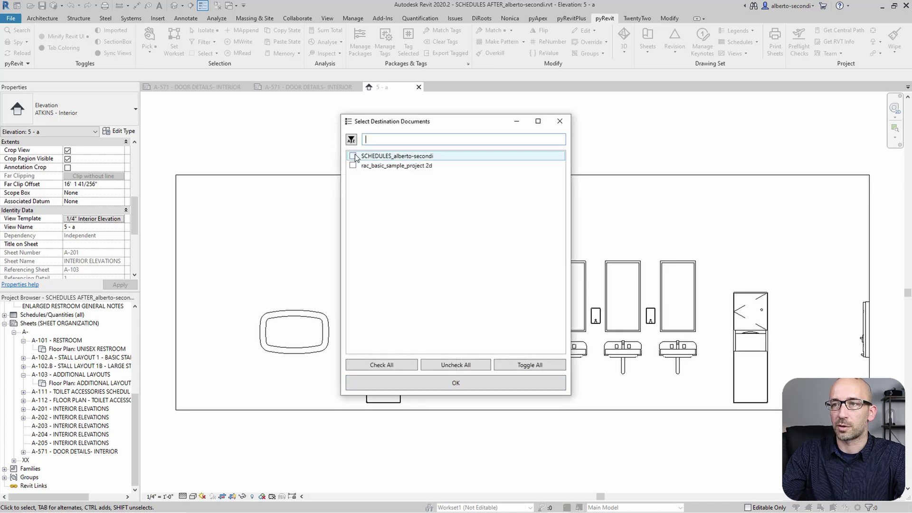
click(353, 164)
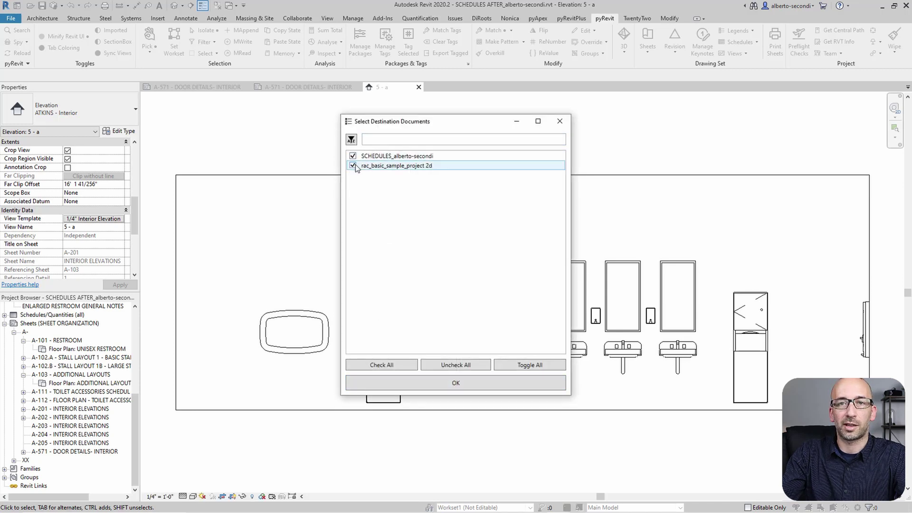
click(444, 383)
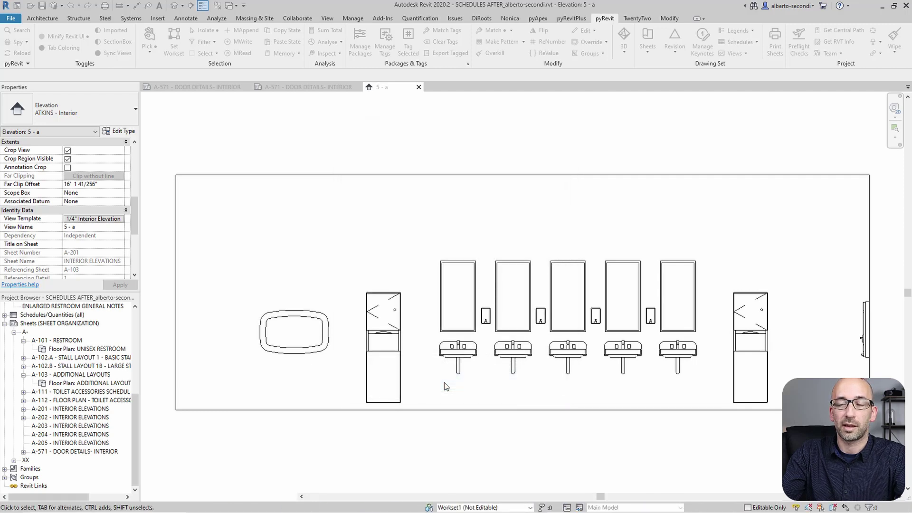